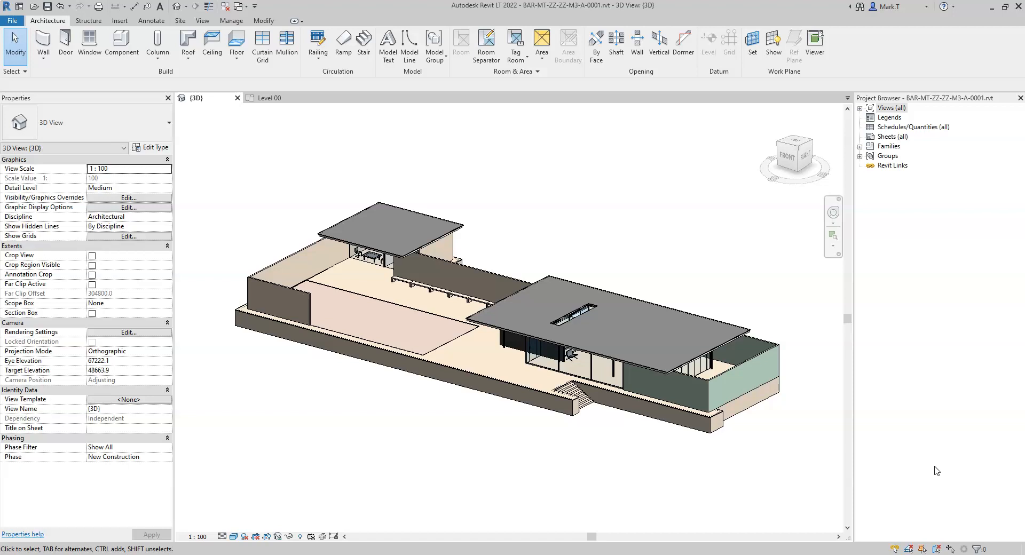
Start an IFC export via File > Export and check the desktop .ifc target path
{"action": "left_click", "coordinate": [937, 472]}
{"action": "left_click", "coordinate": [937, 470]}
{"action": "left_click_drag", "start_coordinate": [921, 455], "coordinate": [780, 363]}
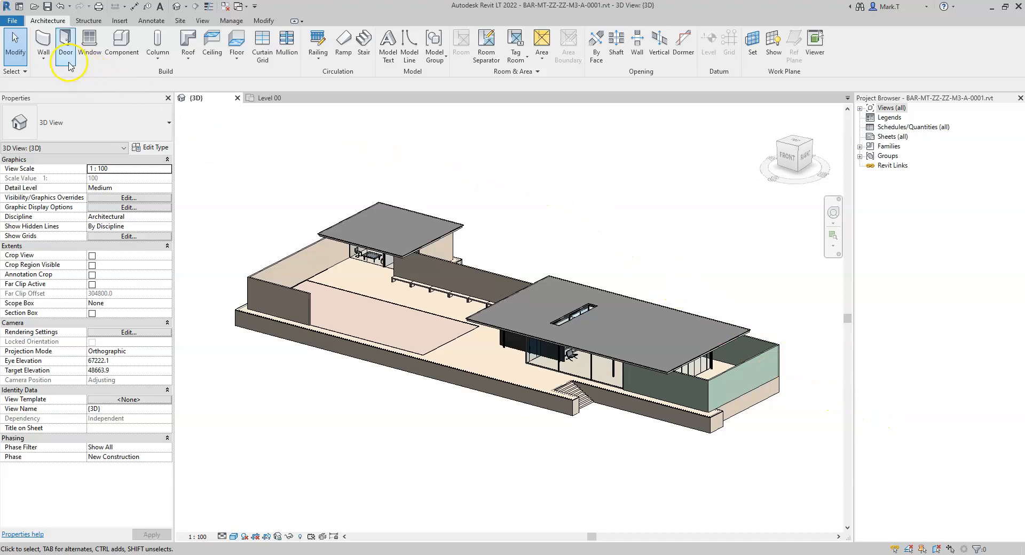
{"action": "left_click", "coordinate": [11, 22]}
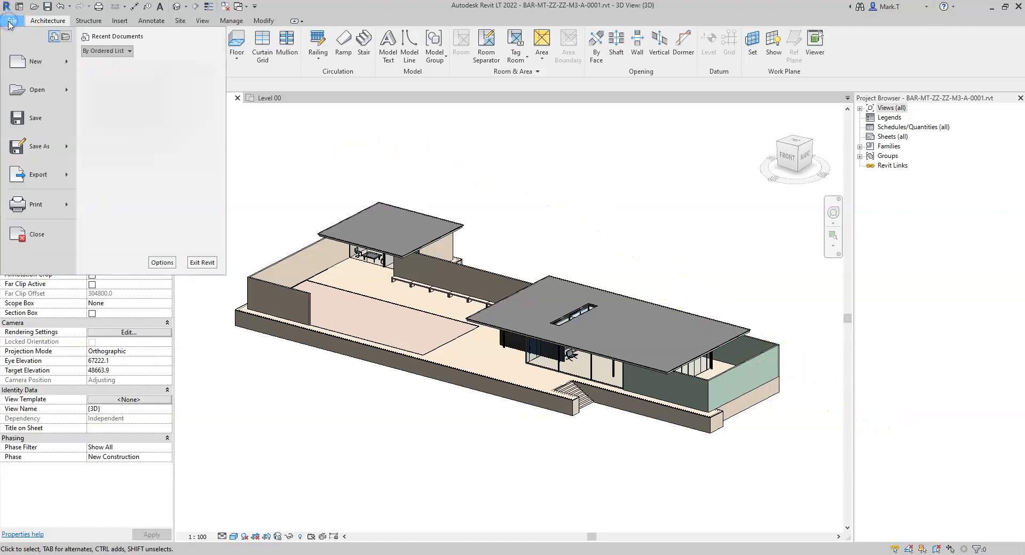
{"action": "left_click", "coordinate": [46, 176]}
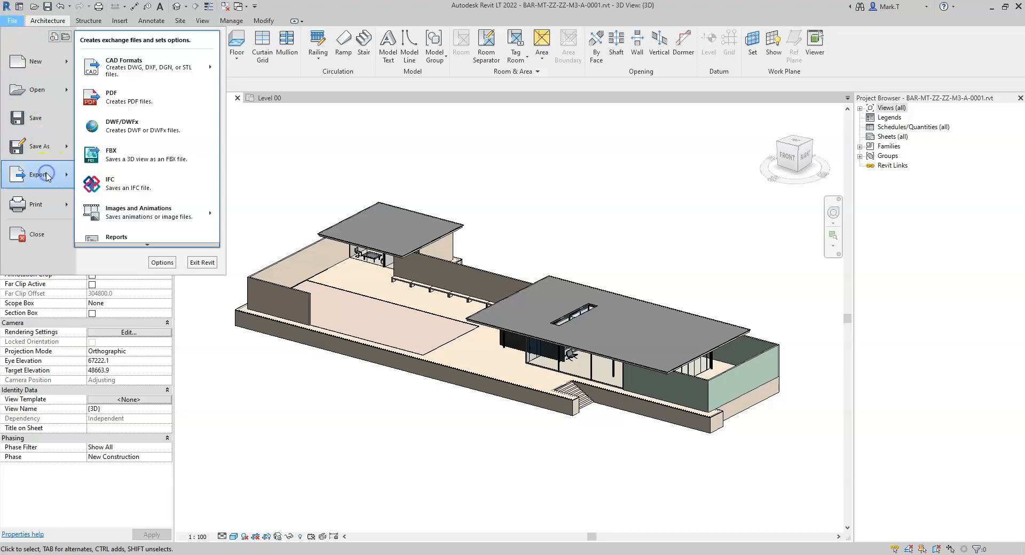
{"action": "left_click", "coordinate": [171, 191]}
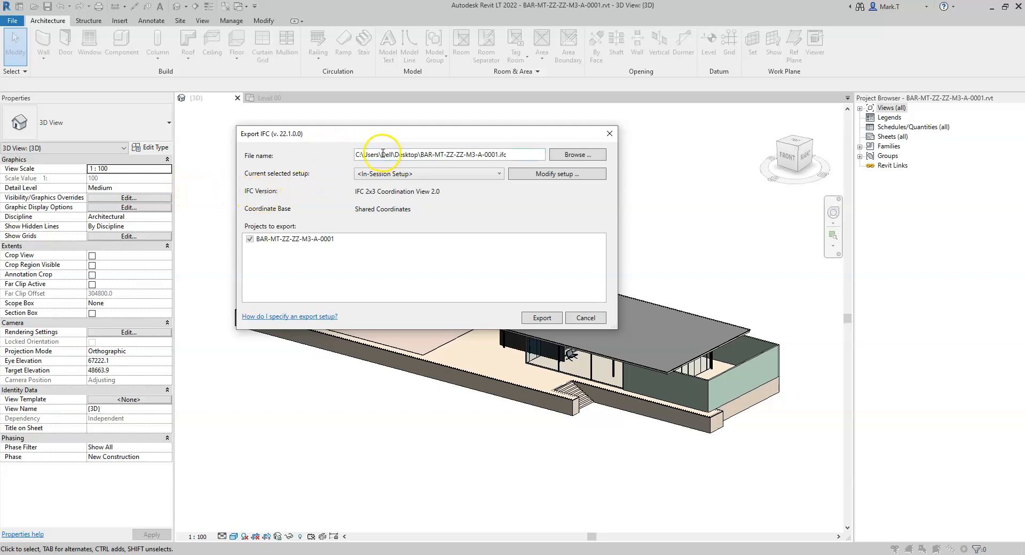
{"action": "left_click", "coordinate": [497, 154]}
Pick IFC4 Reference View [Architecture] from the current setup list
{"action": "left_click", "coordinate": [500, 176]}
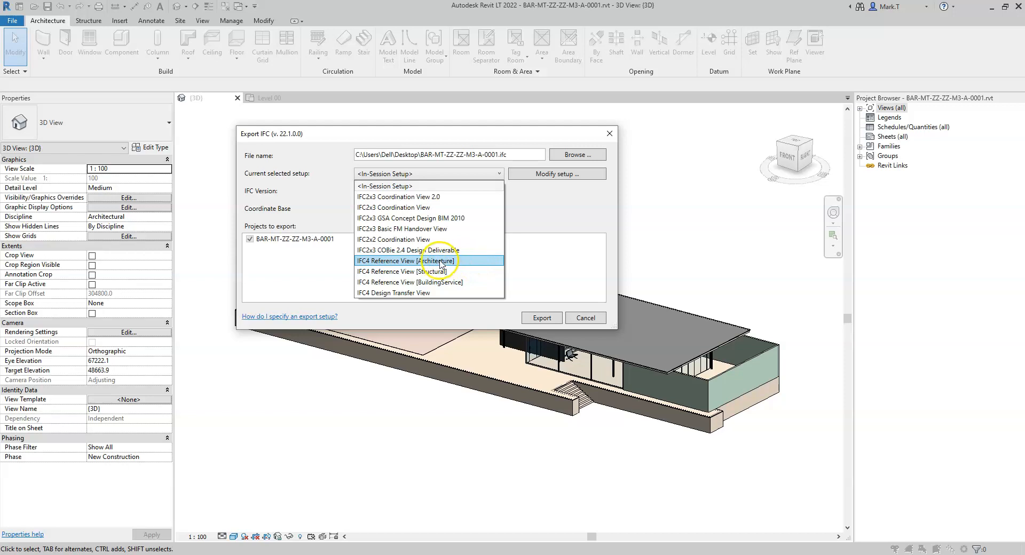
{"action": "left_click", "coordinate": [466, 263]}
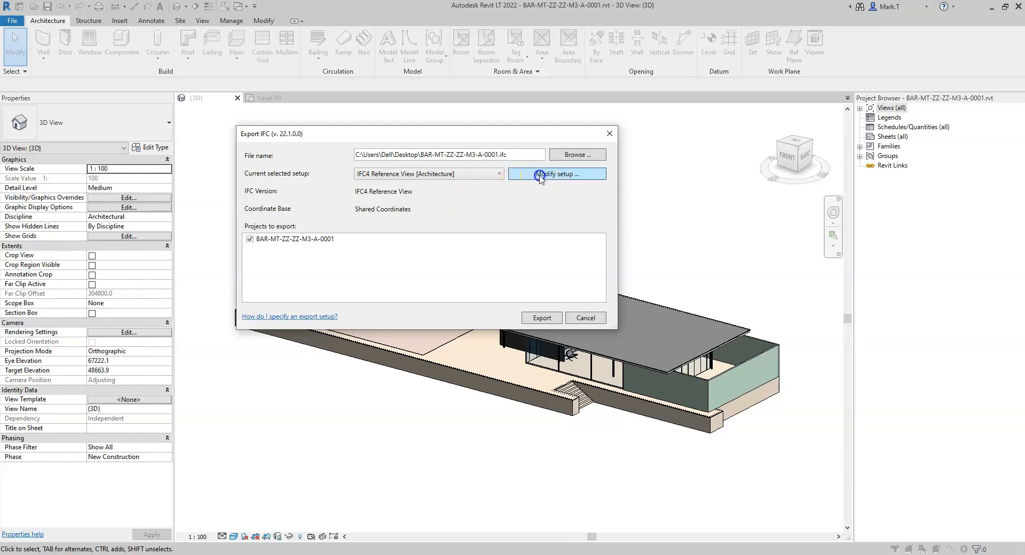
{"action": "left_click", "coordinate": [540, 176]}
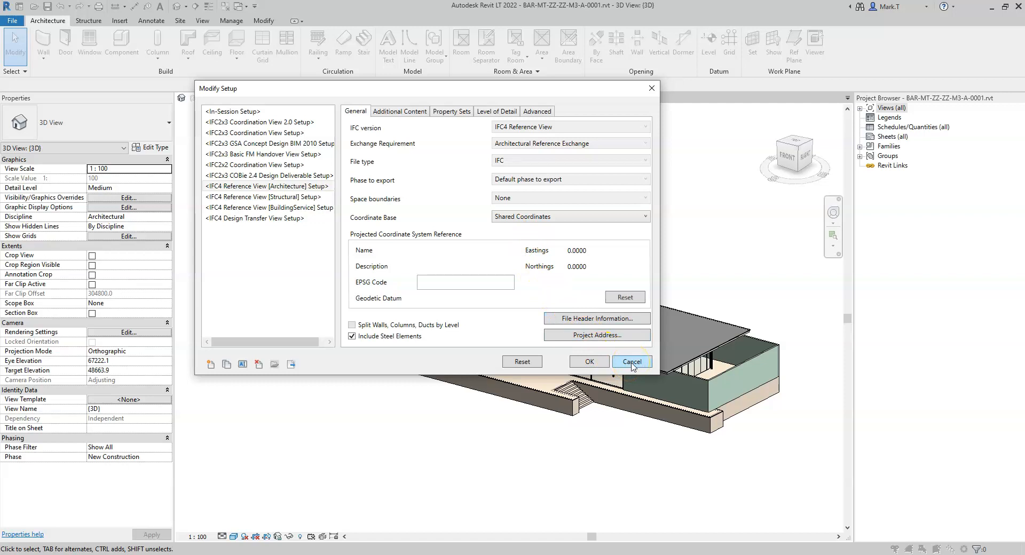
{"action": "left_click", "coordinate": [632, 362]}
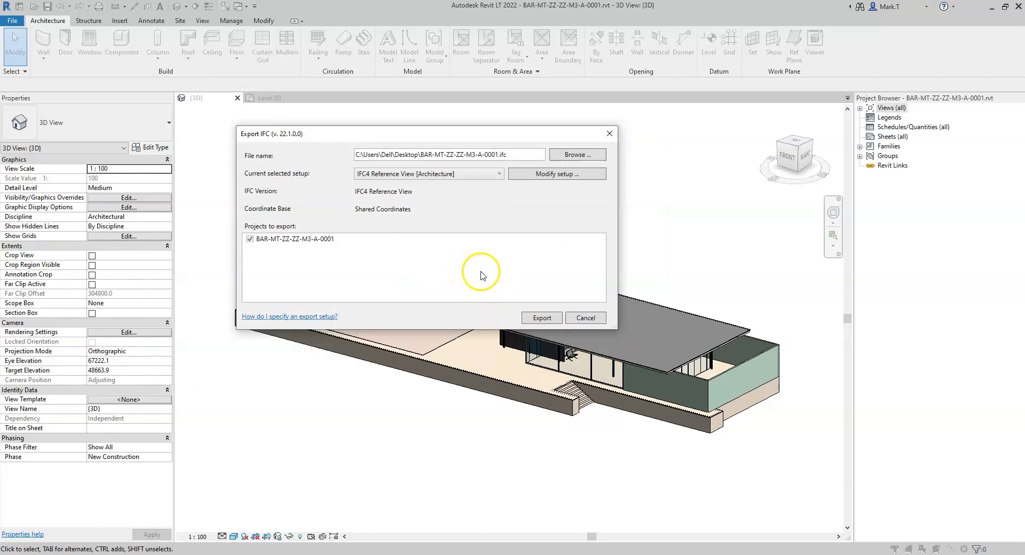
Run the export, writing the pavilion model to the Desktop .ifc file
{"action": "left_click", "coordinate": [542, 320]}
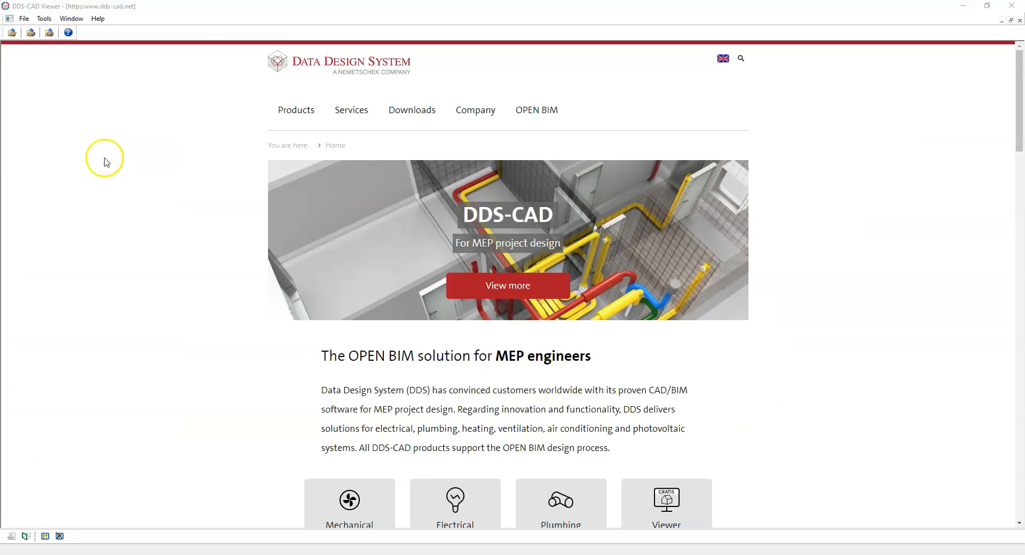
Load BAR-MT-ZZ-ZZ-M3-A-0001.ifc from the Desktop into DDS-CAD Viewer
{"action": "left_click", "coordinate": [24, 18]}
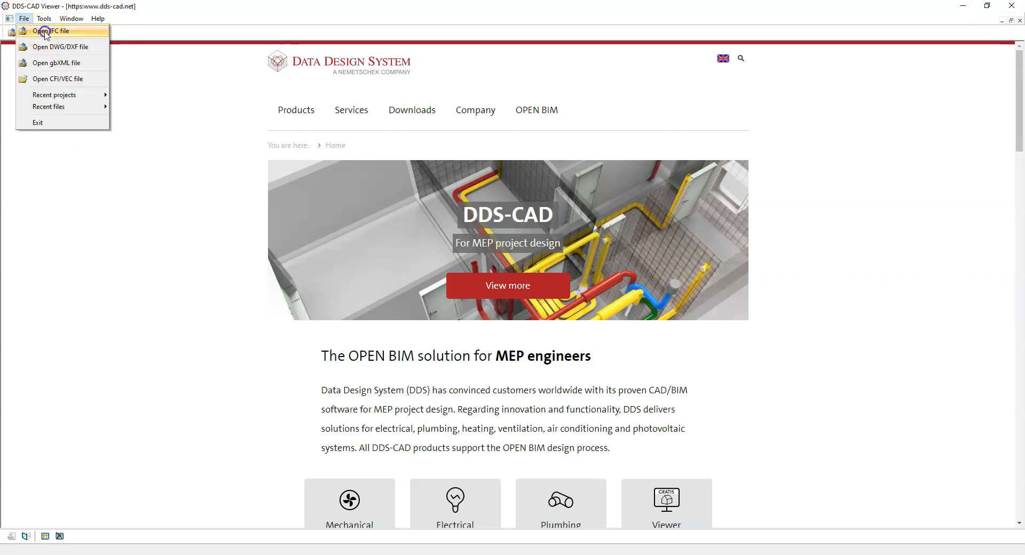
{"action": "left_click", "coordinate": [44, 31]}
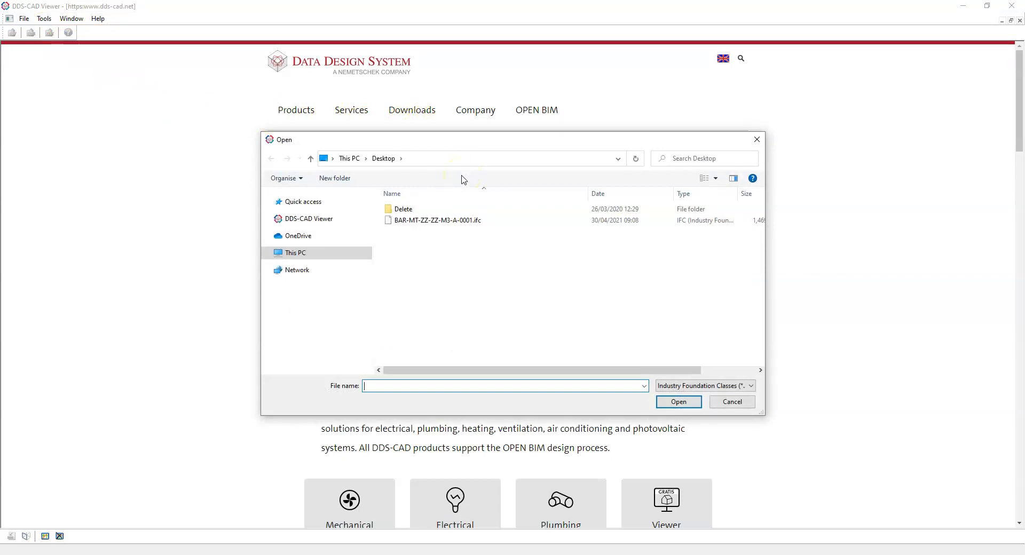
{"action": "left_click", "coordinate": [449, 225]}
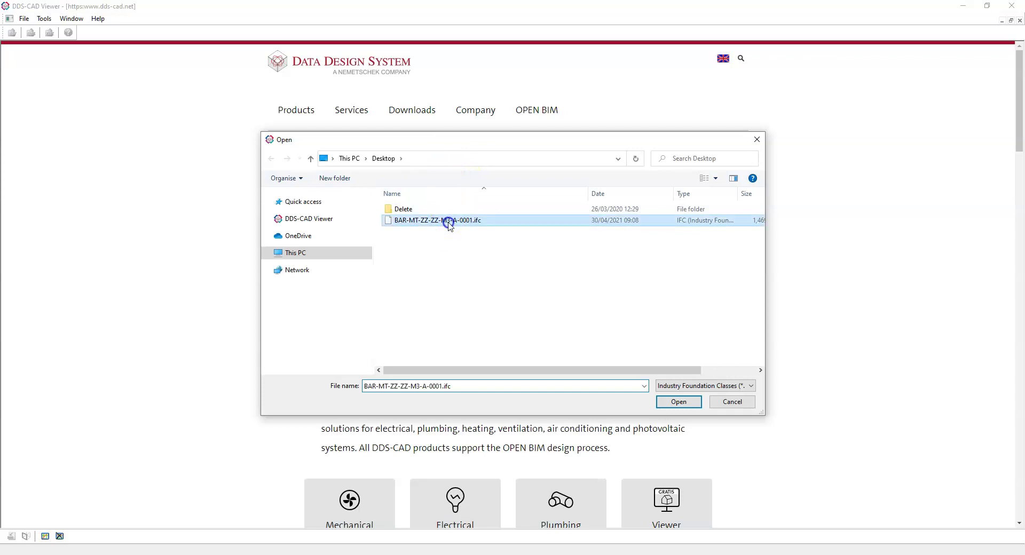
{"action": "left_click", "coordinate": [679, 404]}
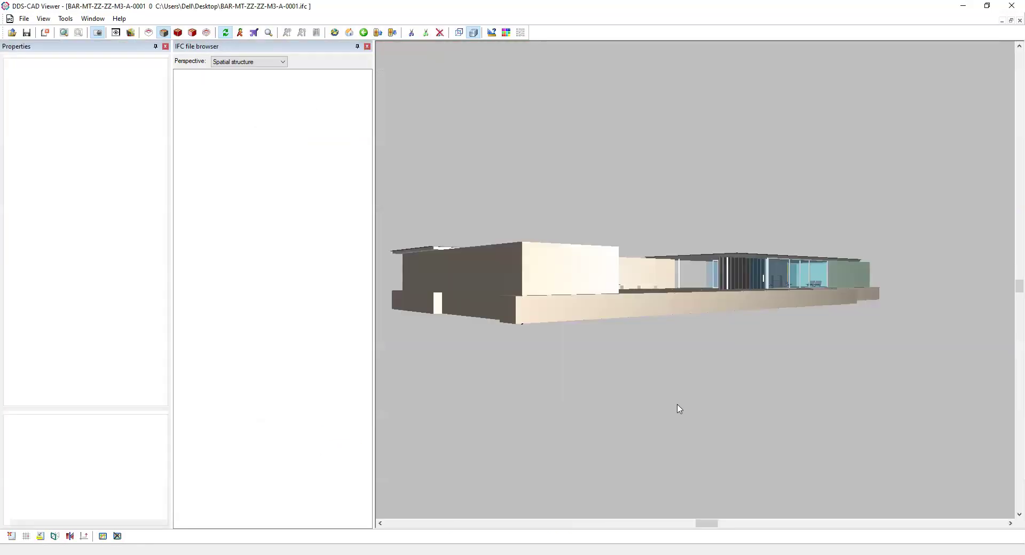
Switch the pavilion to shading with edge lines and orbit to inspect it
{"action": "left_click", "coordinate": [620, 344]}
{"action": "mouse_move", "coordinate": [621, 349]}
{"action": "left_mouse_down"}
{"action": "mouse_move", "coordinate": [649, 360]}
{"action": "mouse_move", "coordinate": [583, 399]}
{"action": "left_mouse_up"}
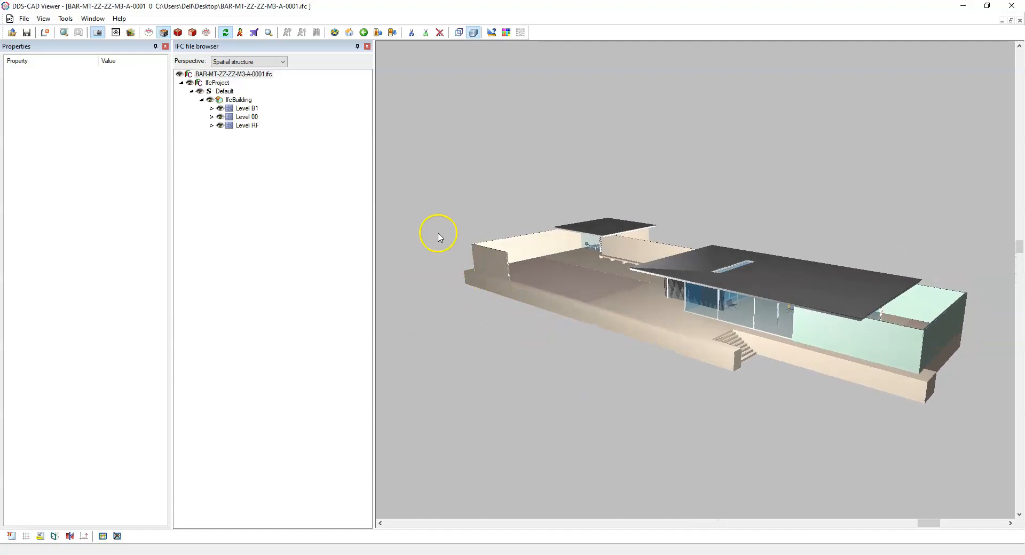
{"action": "left_click", "coordinate": [177, 32]}
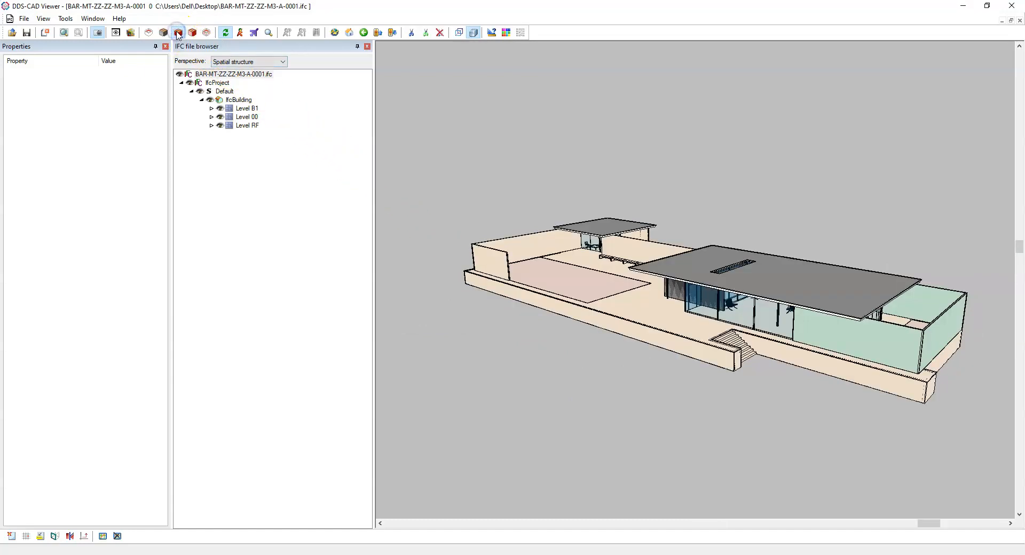
{"action": "left_click_drag", "start_coordinate": [460, 167], "coordinate": [465, 190]}
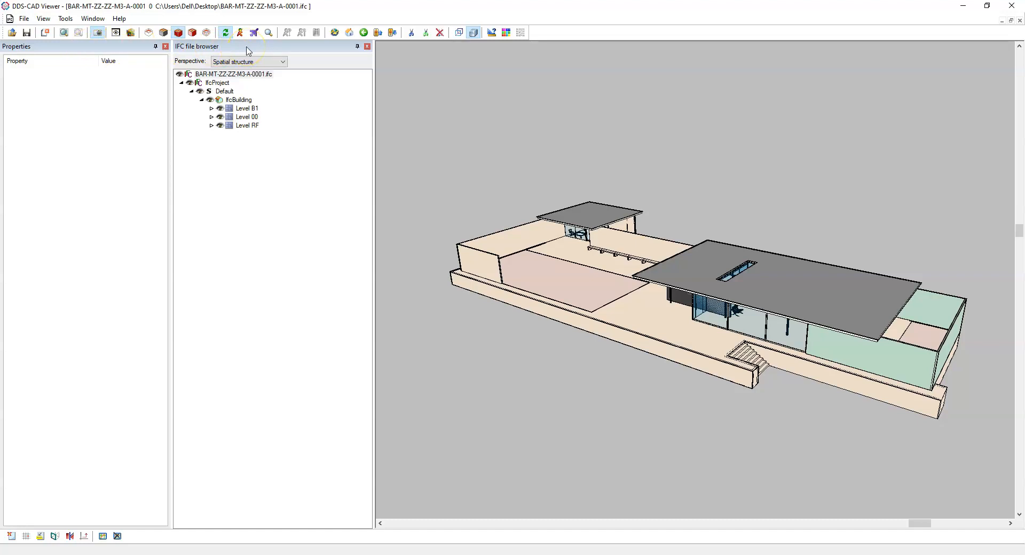
{"action": "left_click", "coordinate": [95, 19]}
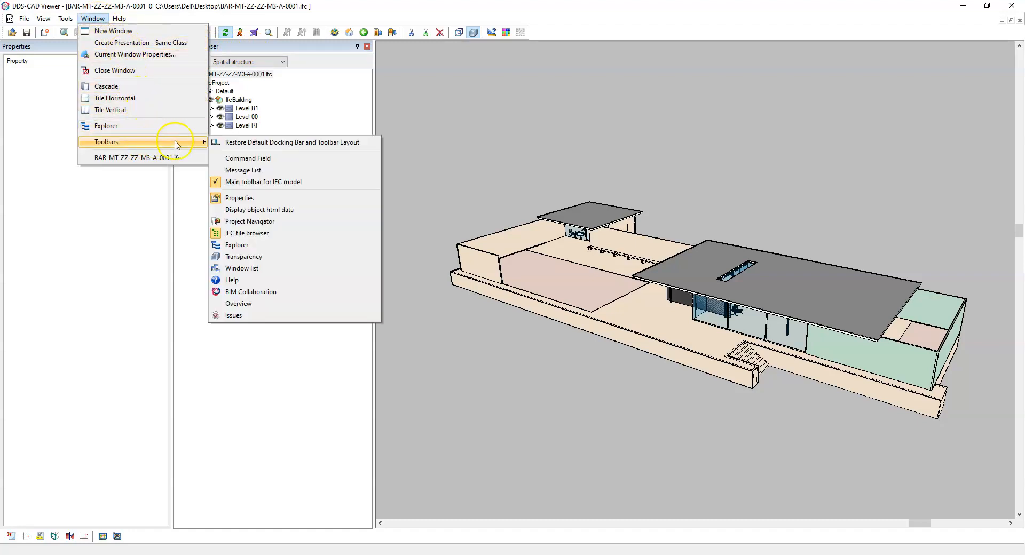
{"action": "mouse_move", "coordinate": [128, 142]}
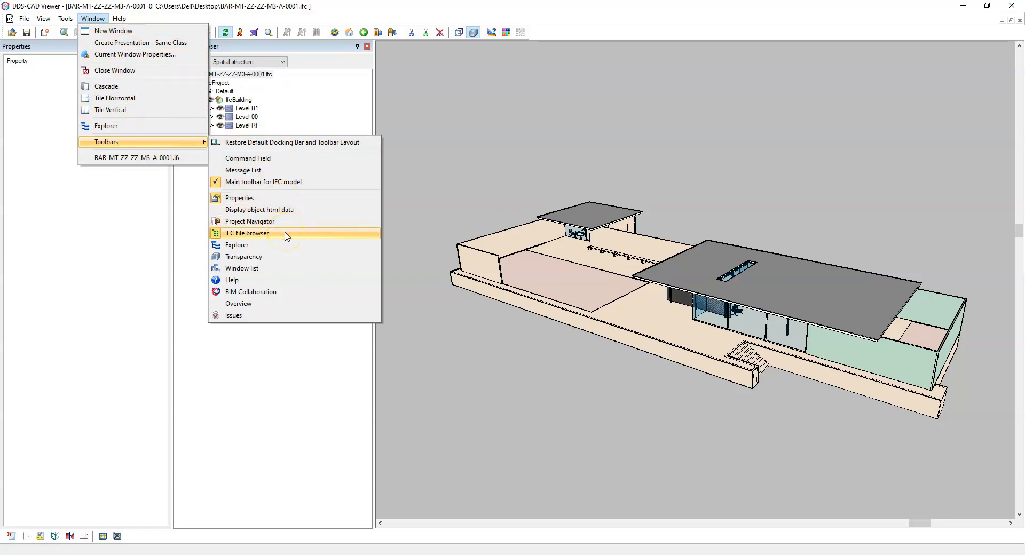
{"action": "left_click", "coordinate": [476, 160]}
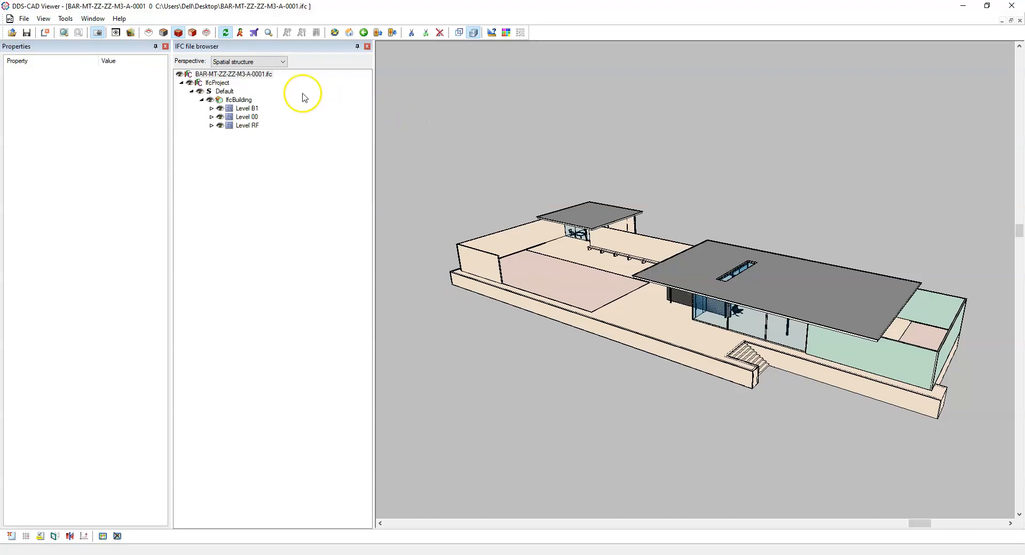
Step through the IFC tree: file root, IfcProject, Default site, IfcBuilding and Level B1 properties
{"action": "left_click", "coordinate": [284, 63]}
{"action": "left_click", "coordinate": [236, 74]}
{"action": "left_click", "coordinate": [212, 77]}
{"action": "left_click", "coordinate": [264, 76]}
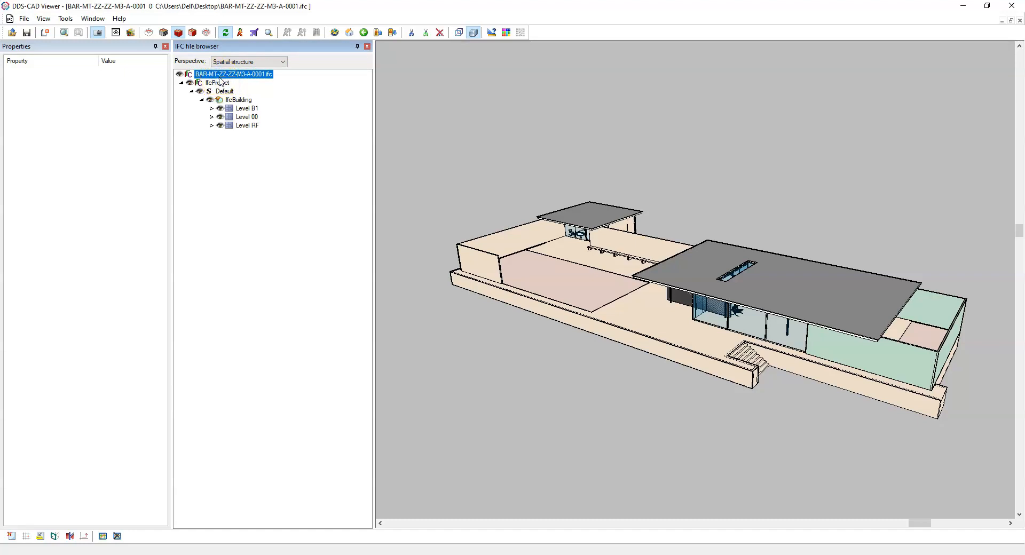
{"action": "left_click", "coordinate": [221, 84]}
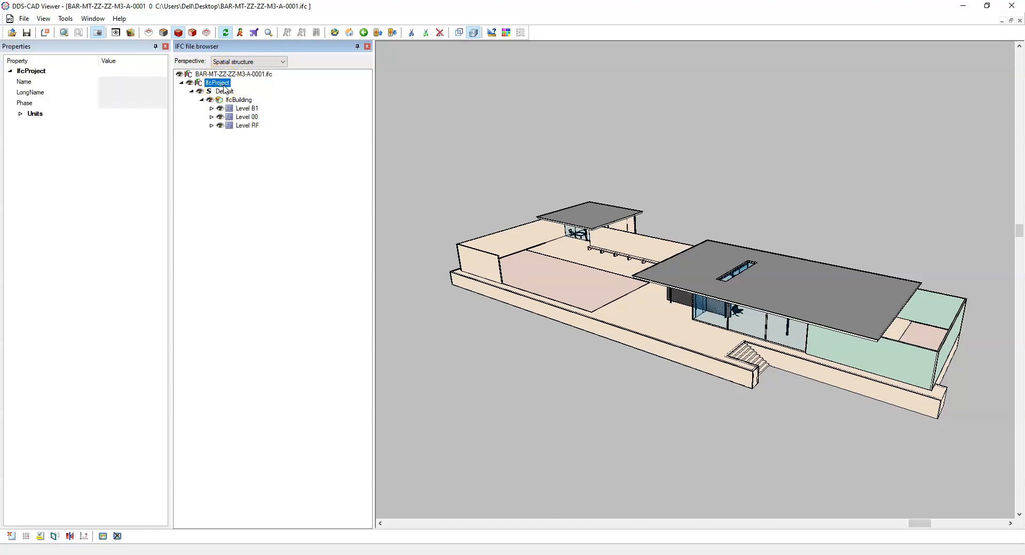
{"action": "left_click", "coordinate": [226, 92]}
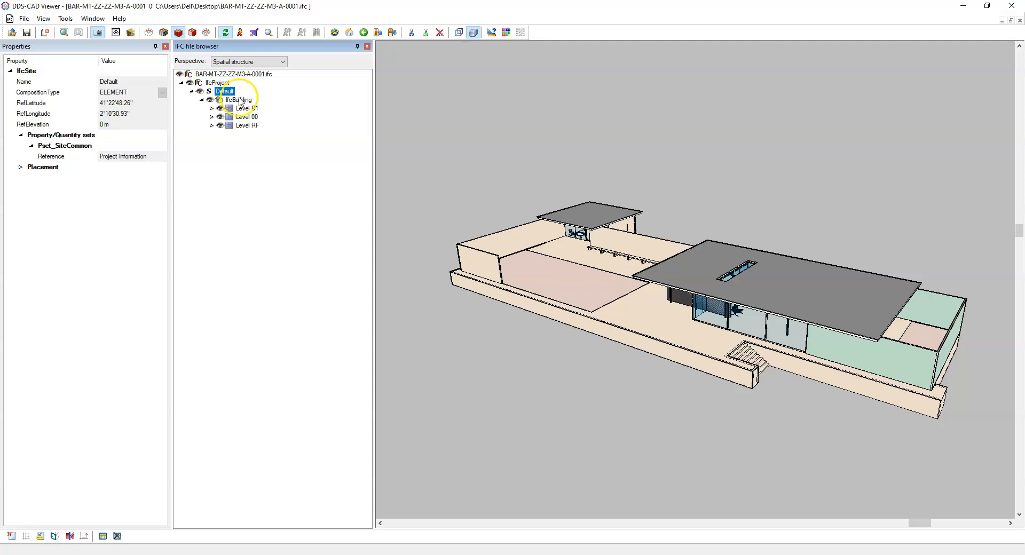
{"action": "left_click", "coordinate": [240, 101]}
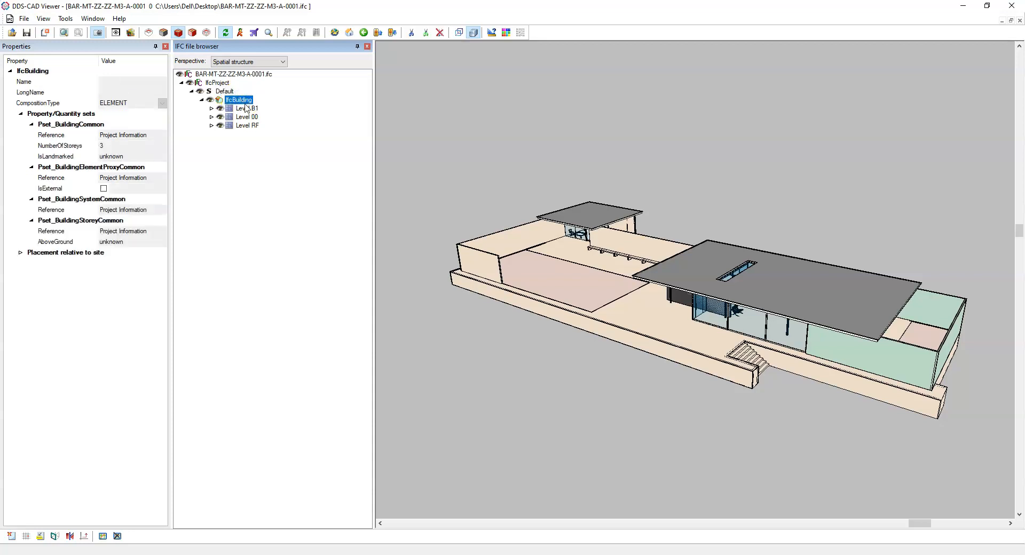
{"action": "left_click", "coordinate": [247, 109]}
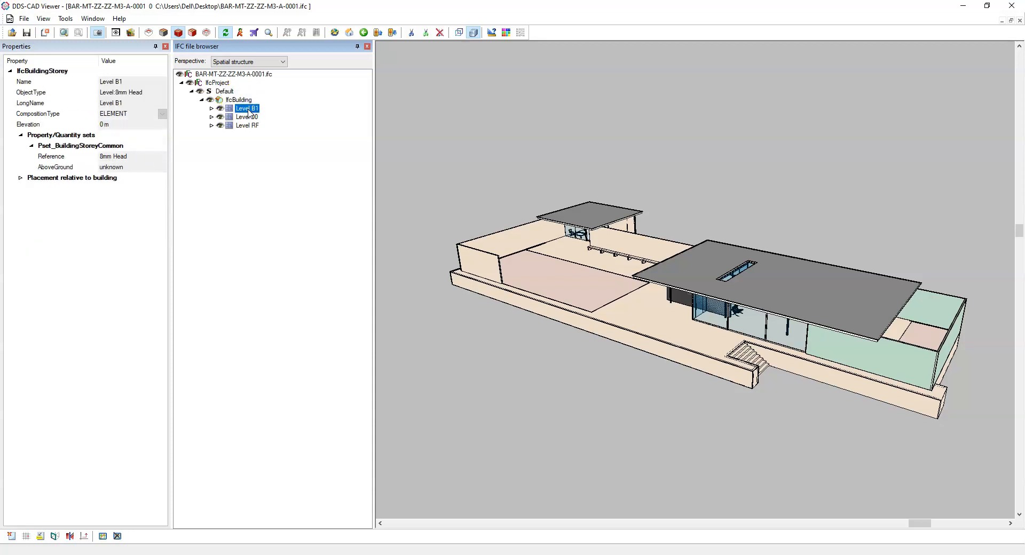
Expand and collapse Level B1's elements, then review the file header, project, site and building again
{"action": "left_click", "coordinate": [211, 109]}
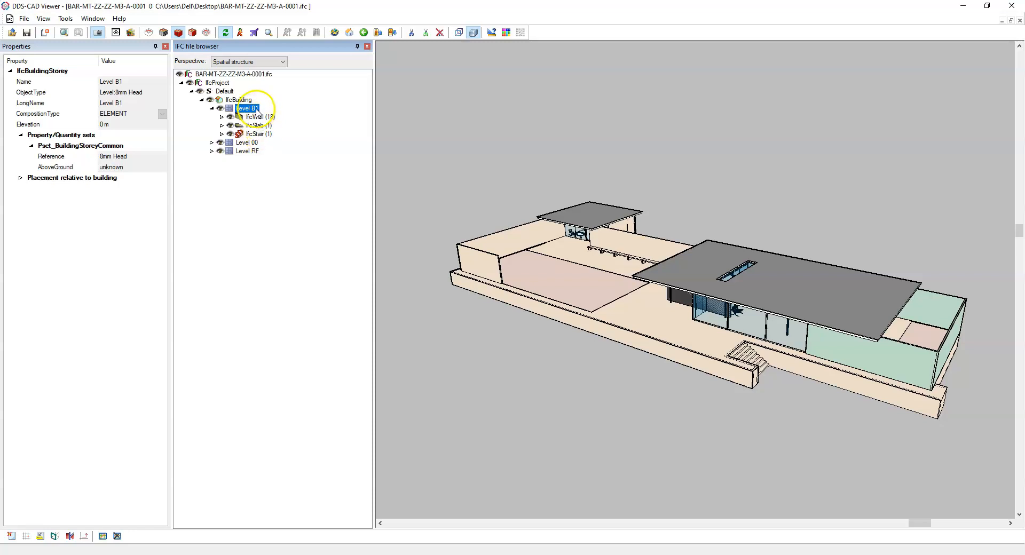
{"action": "left_click", "coordinate": [211, 108]}
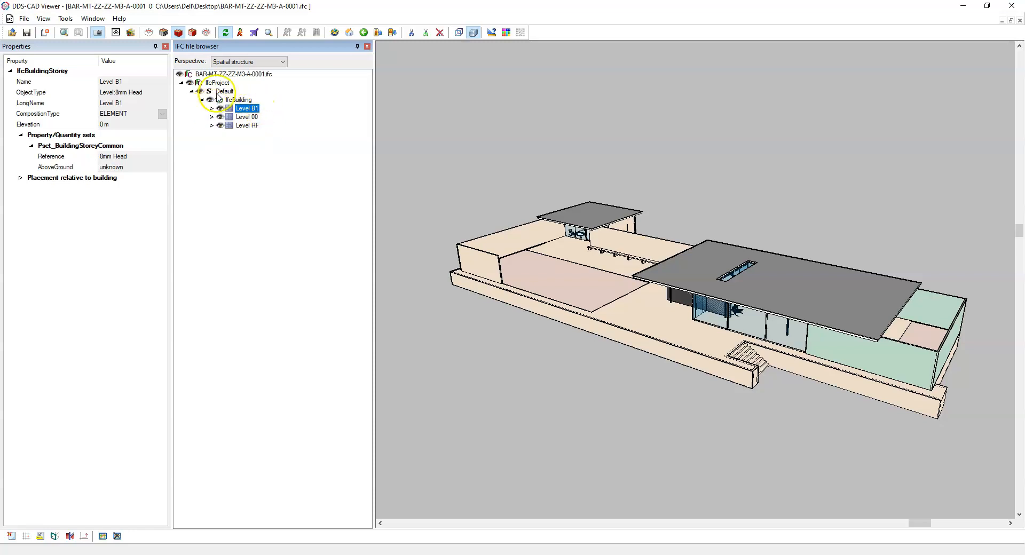
{"action": "left_click", "coordinate": [222, 74]}
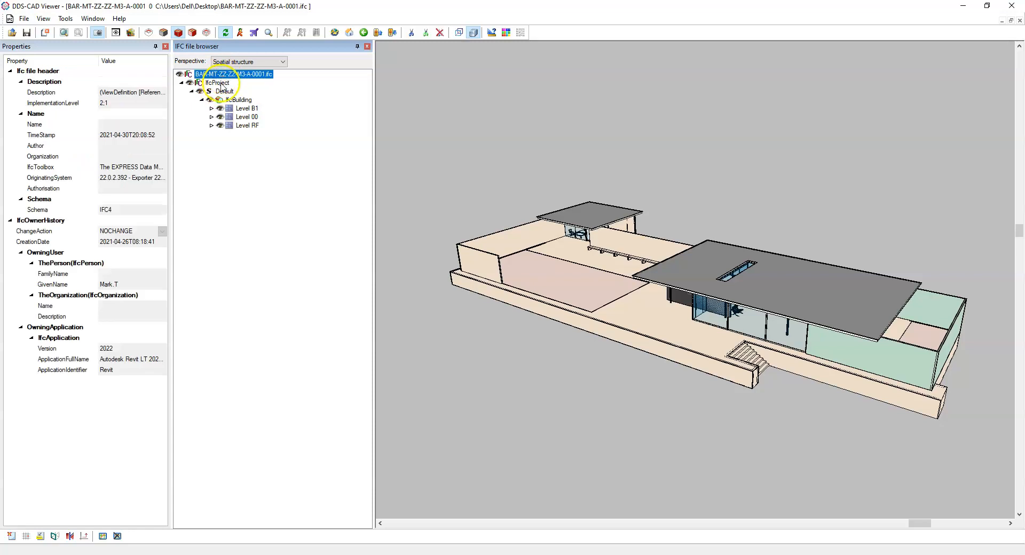
{"action": "left_click", "coordinate": [218, 84]}
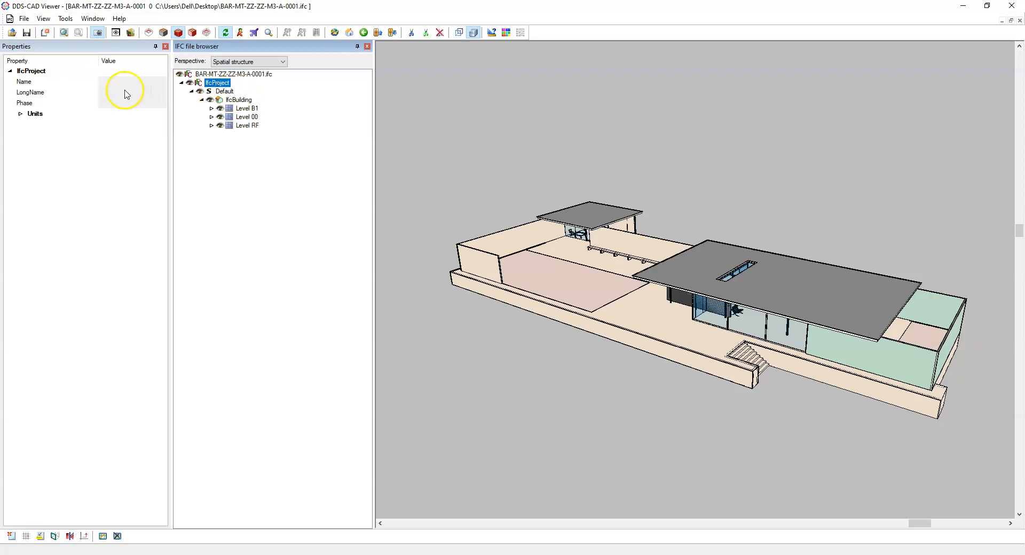
{"action": "left_click", "coordinate": [229, 91]}
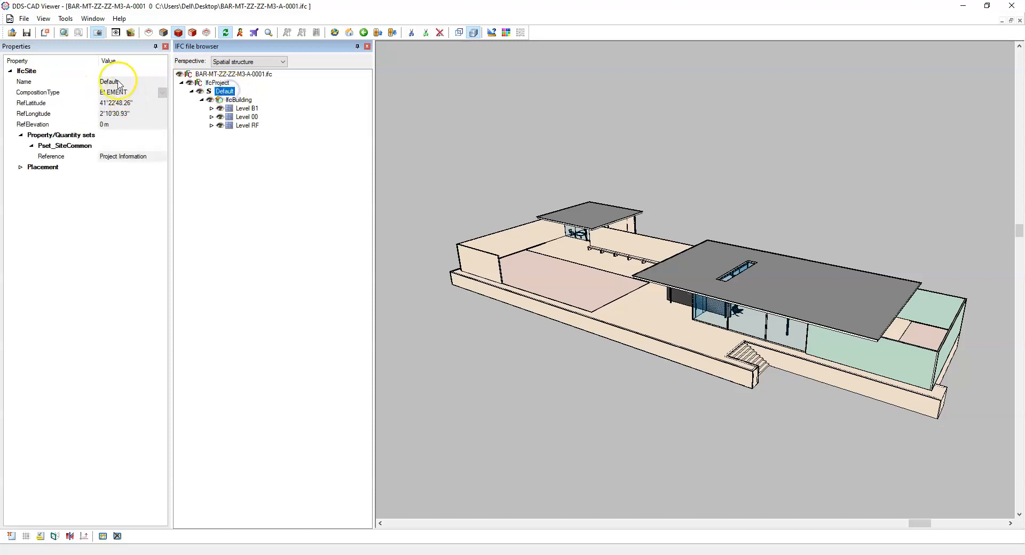
{"action": "left_click", "coordinate": [237, 100]}
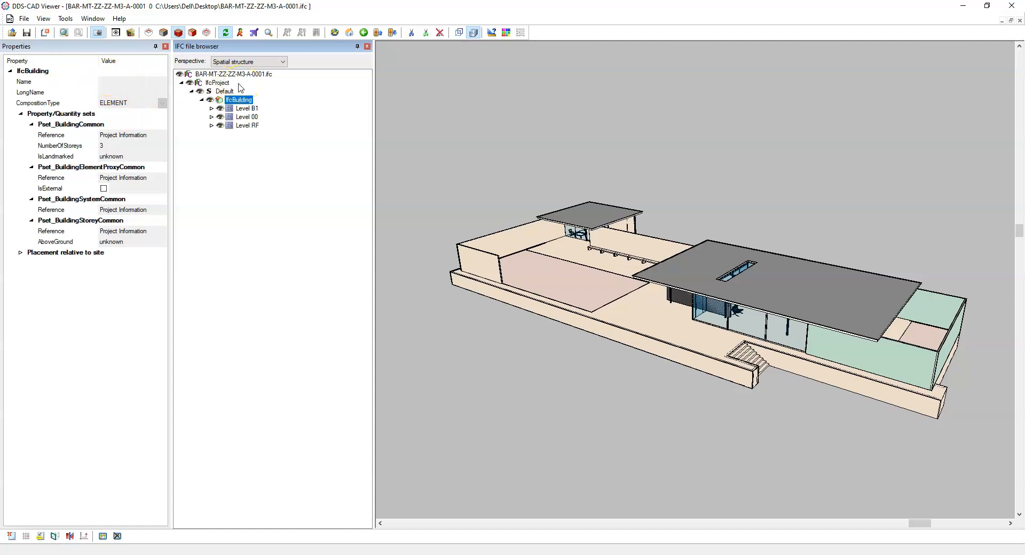
{"action": "left_click", "coordinate": [224, 86]}
Show the IfcProject properties once more before returning to Revit
{"action": "left_click", "coordinate": [220, 85]}
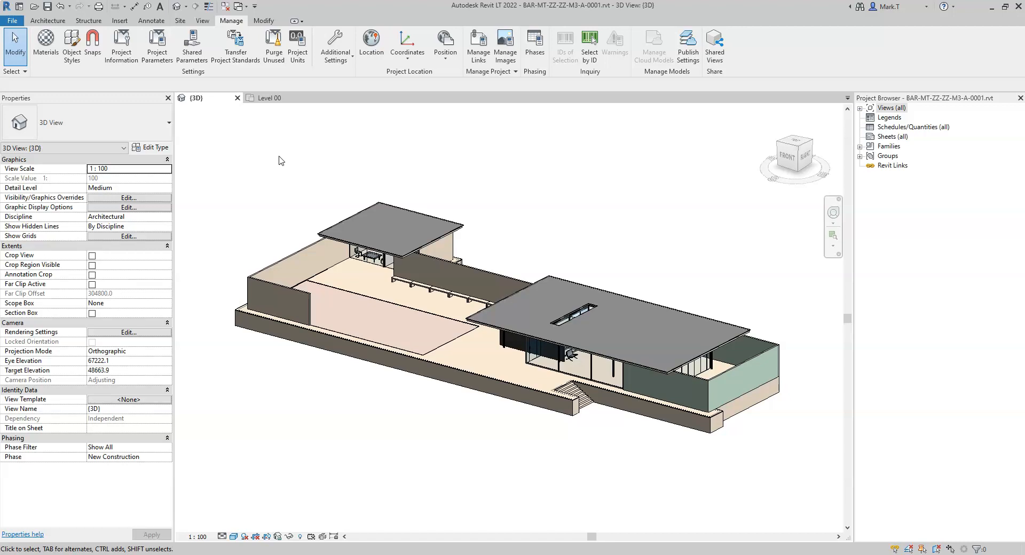
{"action": "left_click", "coordinate": [158, 54]}
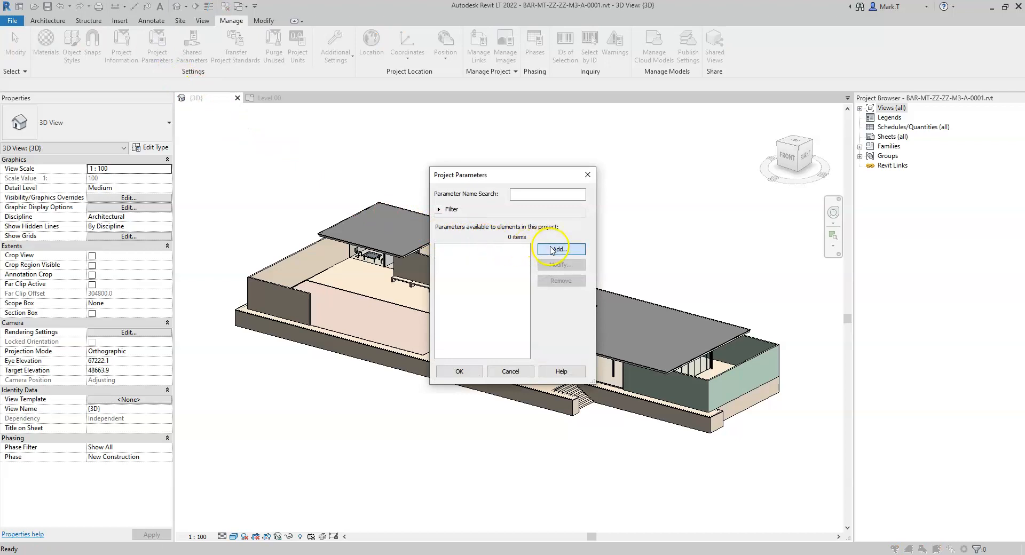
{"action": "left_click", "coordinate": [551, 250]}
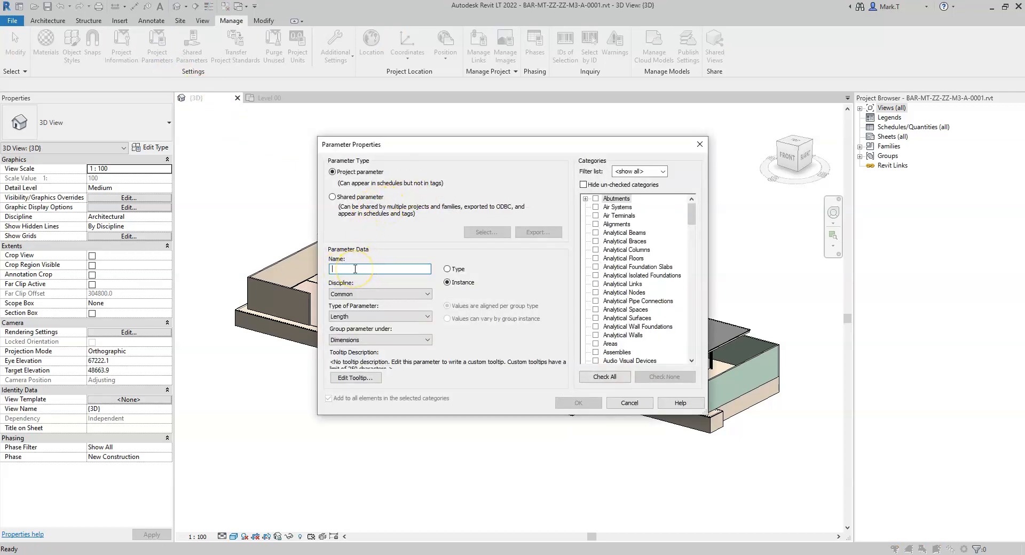
{"action": "left_click", "coordinate": [627, 404]}
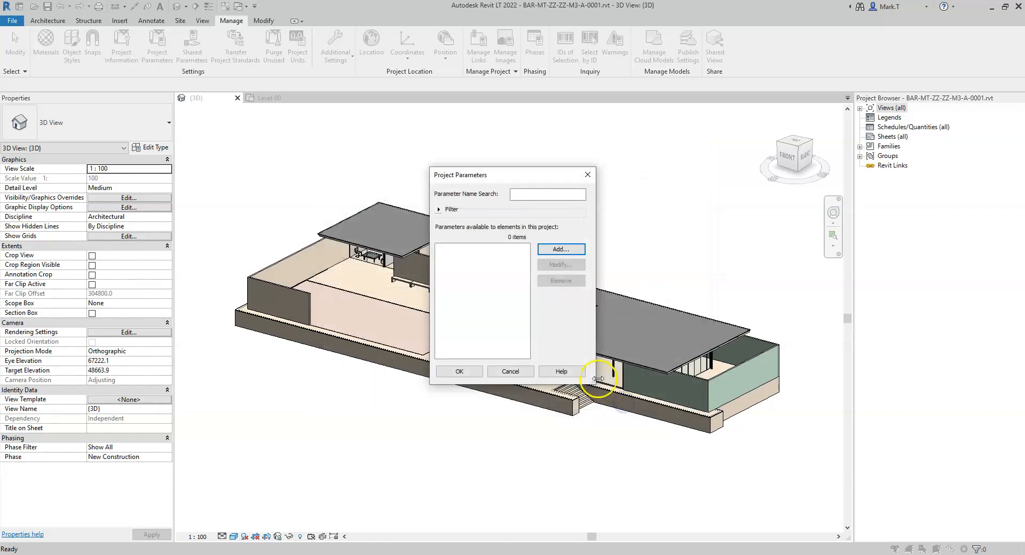
{"action": "left_click", "coordinate": [511, 371]}
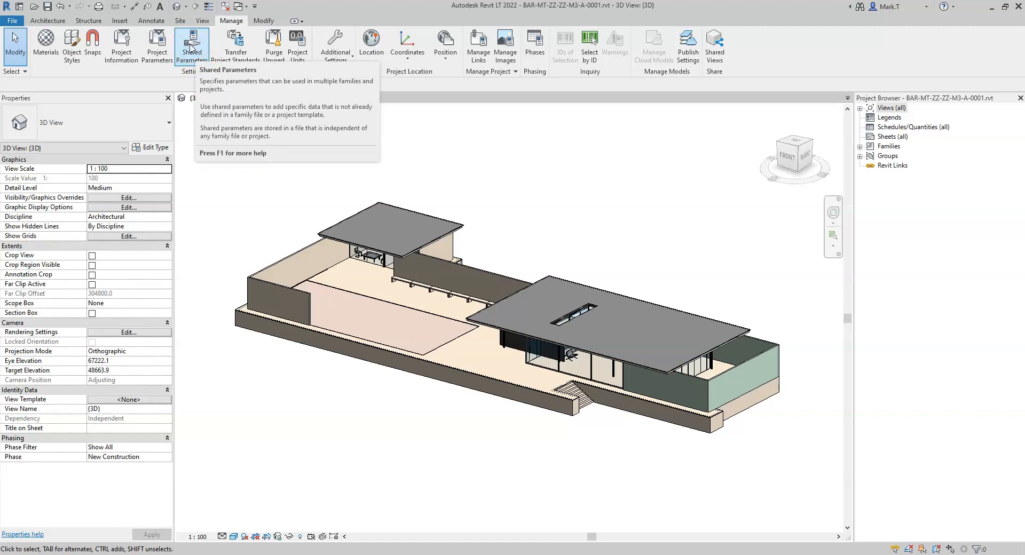
Browse from Edit Shared Parameters to the IFC 2022.bundle\Contents\2022 folder
{"action": "left_click", "coordinate": [190, 47]}
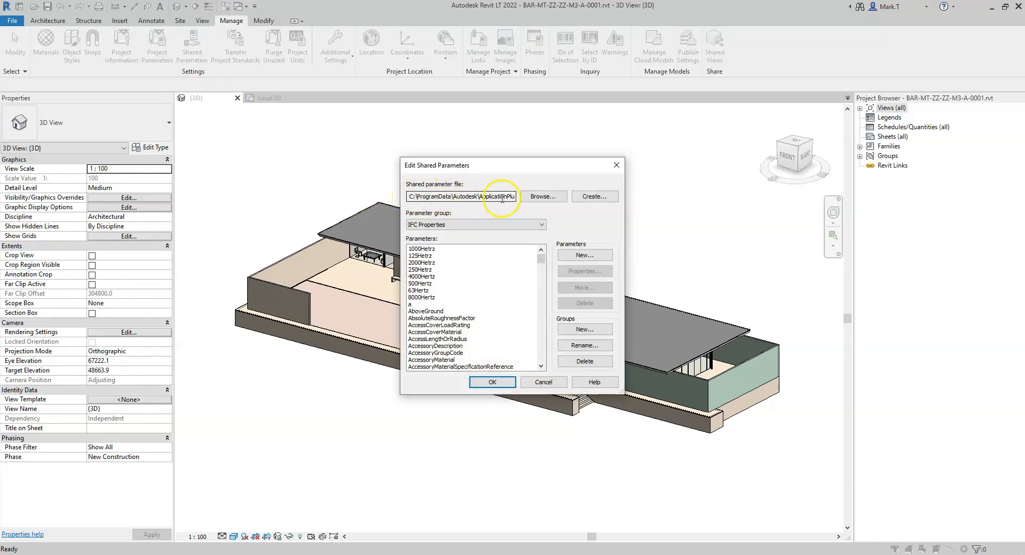
{"action": "left_click", "coordinate": [542, 197]}
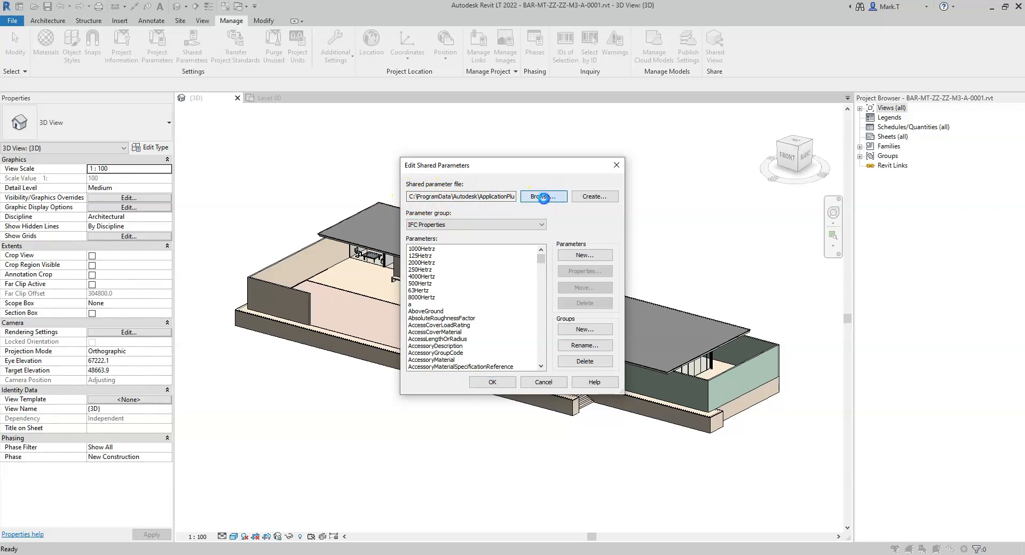
{"action": "left_click", "coordinate": [498, 155]}
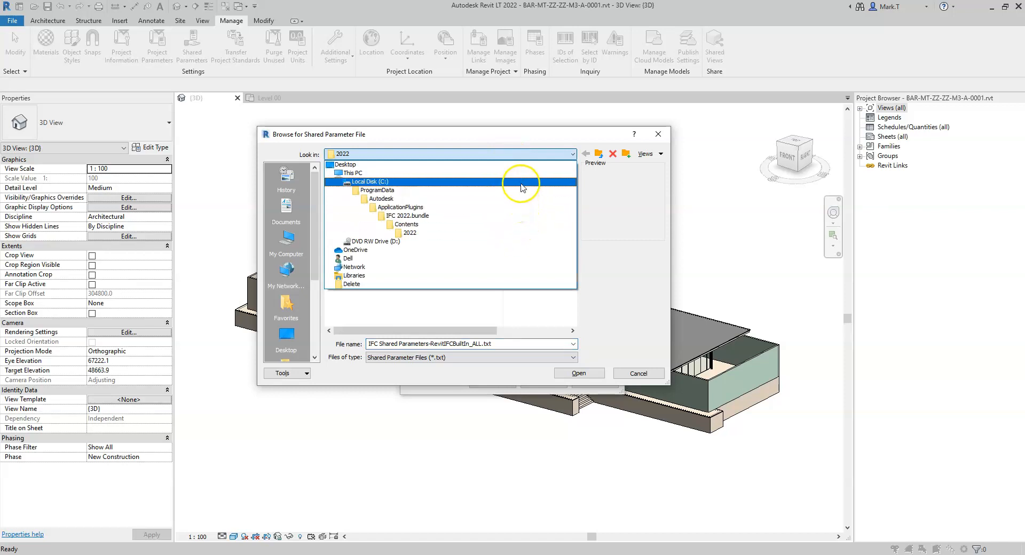
Load IFC Shared Parameters-RevitIFCBuiltIn_ALL.txt as the shared parameter file
{"action": "left_click", "coordinate": [515, 142]}
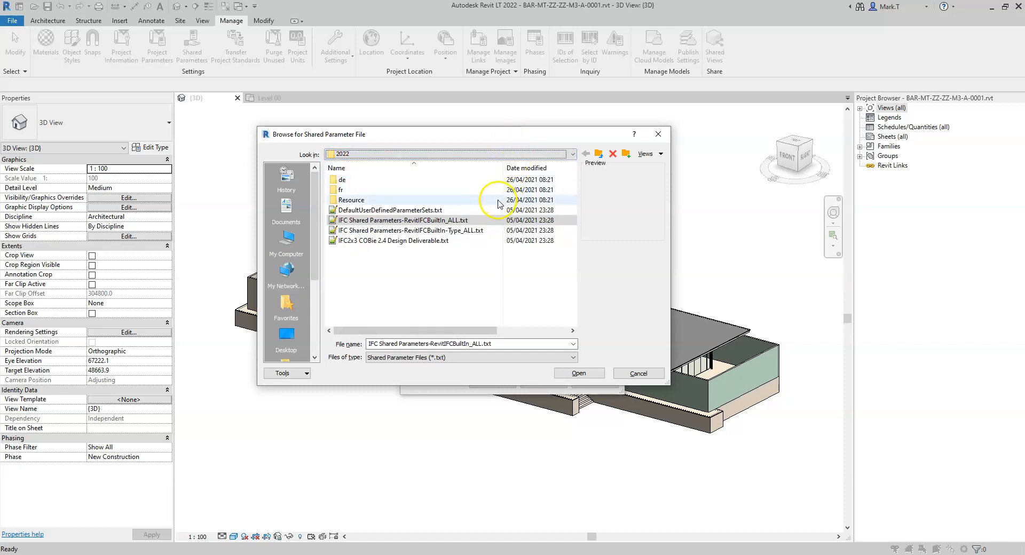
{"action": "left_click", "coordinate": [483, 223]}
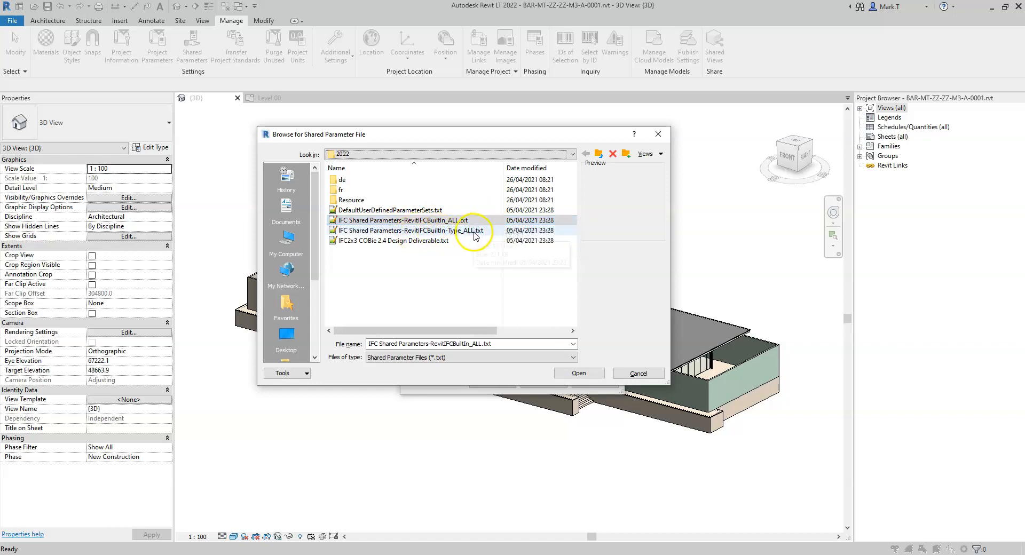
{"action": "left_click", "coordinate": [476, 232]}
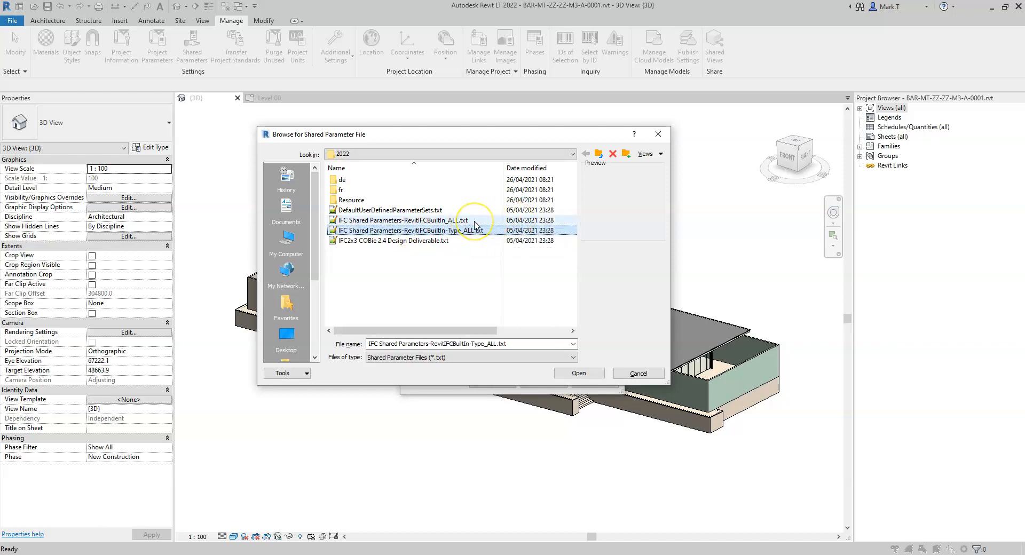
{"action": "left_click", "coordinate": [476, 222]}
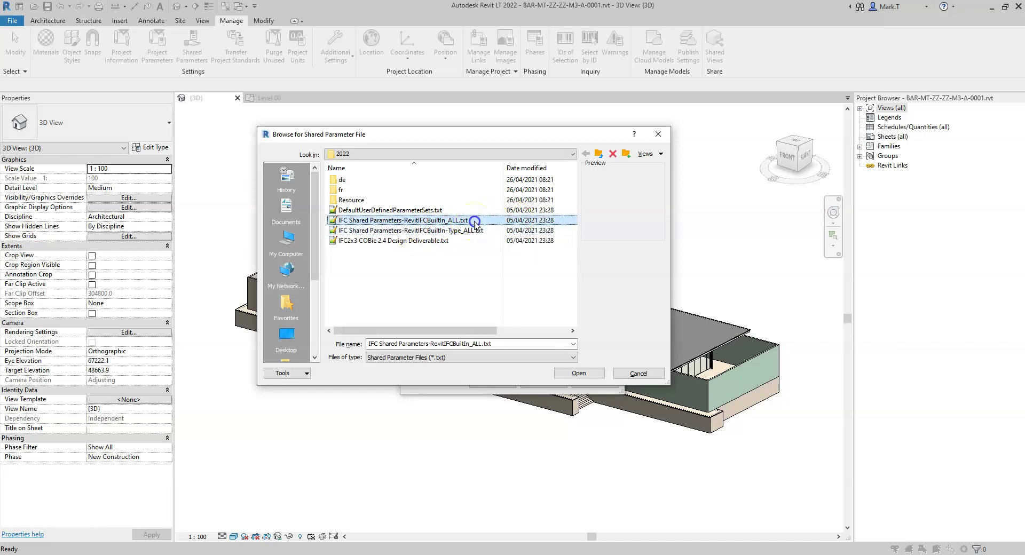
{"action": "left_click", "coordinate": [577, 375]}
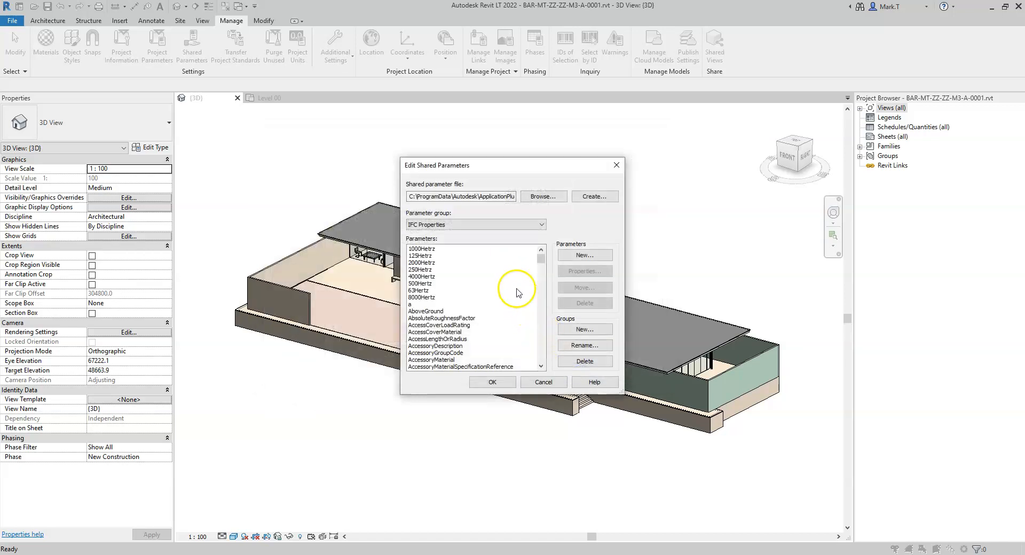
{"action": "left_click_drag", "start_coordinate": [540, 258], "coordinate": [543, 285]}
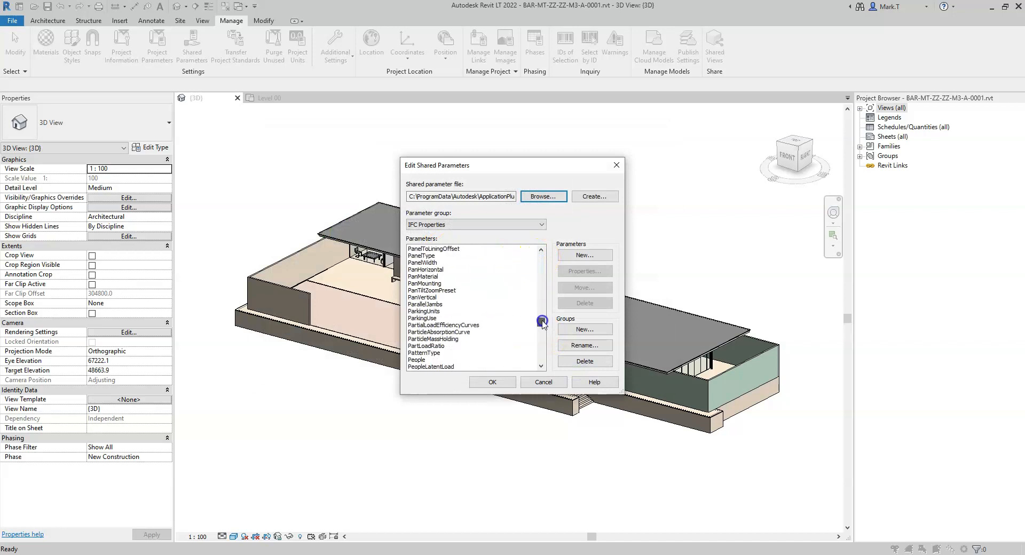
{"action": "mouse_move", "coordinate": [543, 285]}
{"action": "left_mouse_down"}
{"action": "mouse_move", "coordinate": [543, 353]}
{"action": "mouse_move", "coordinate": [540, 255]}
{"action": "left_mouse_up"}
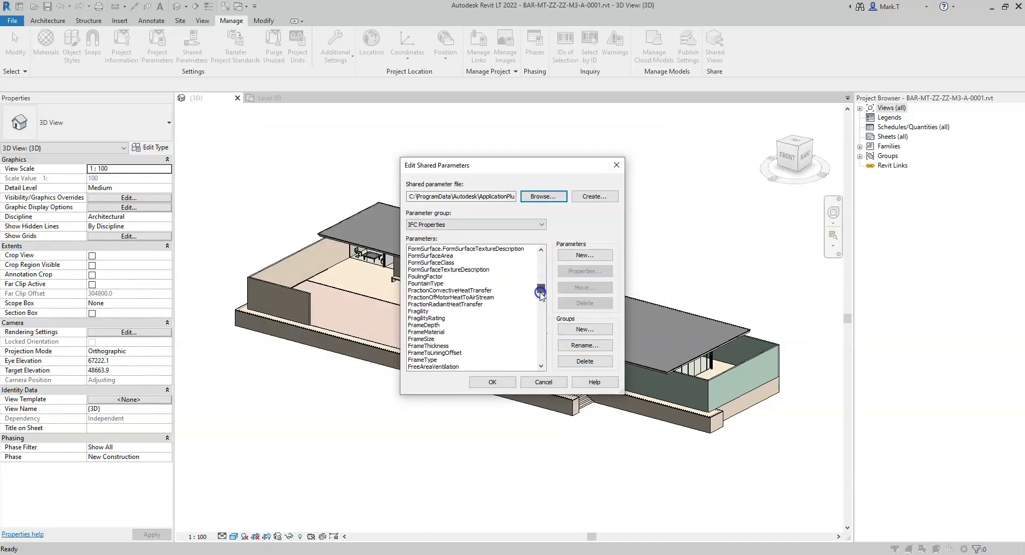
Load IFC Shared Parameters-RevitIFCBuiltIn-Type_ALL.txt and look through its [Type] parameters
{"action": "left_click", "coordinate": [533, 197]}
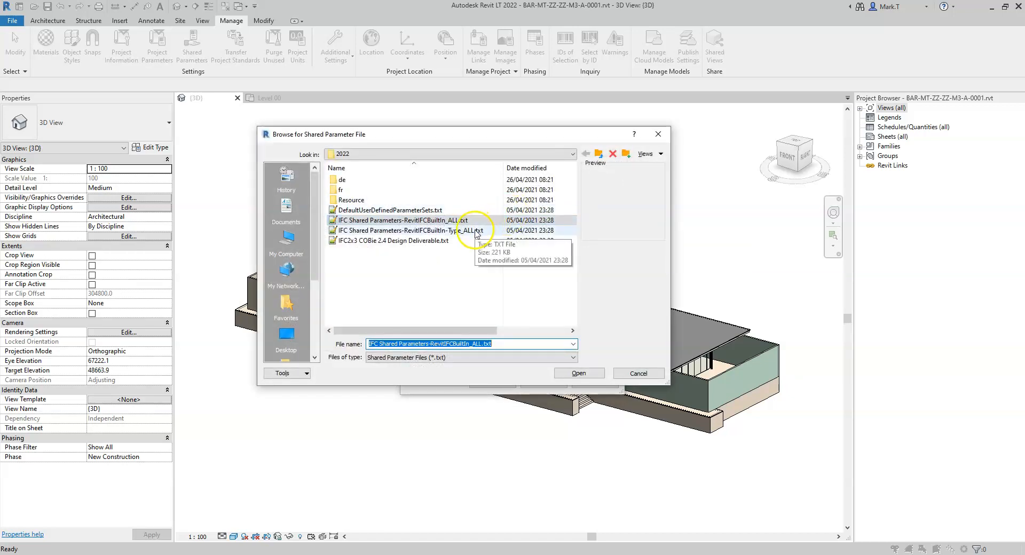
{"action": "double_click", "coordinate": [479, 231]}
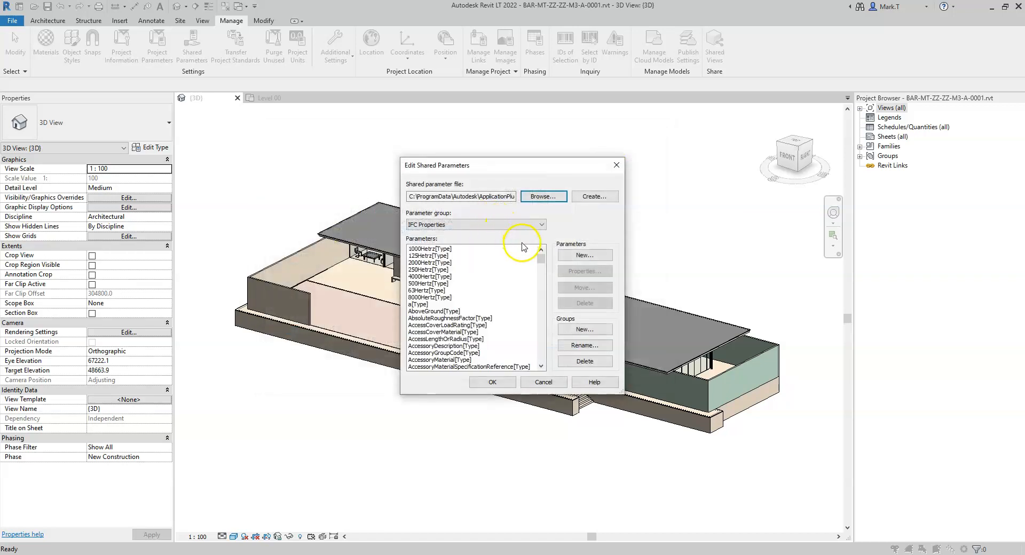
{"action": "left_click", "coordinate": [542, 256]}
{"action": "mouse_move", "coordinate": [543, 256]}
{"action": "left_mouse_down"}
{"action": "mouse_move", "coordinate": [543, 297]}
{"action": "mouse_move", "coordinate": [541, 257]}
{"action": "left_mouse_up"}
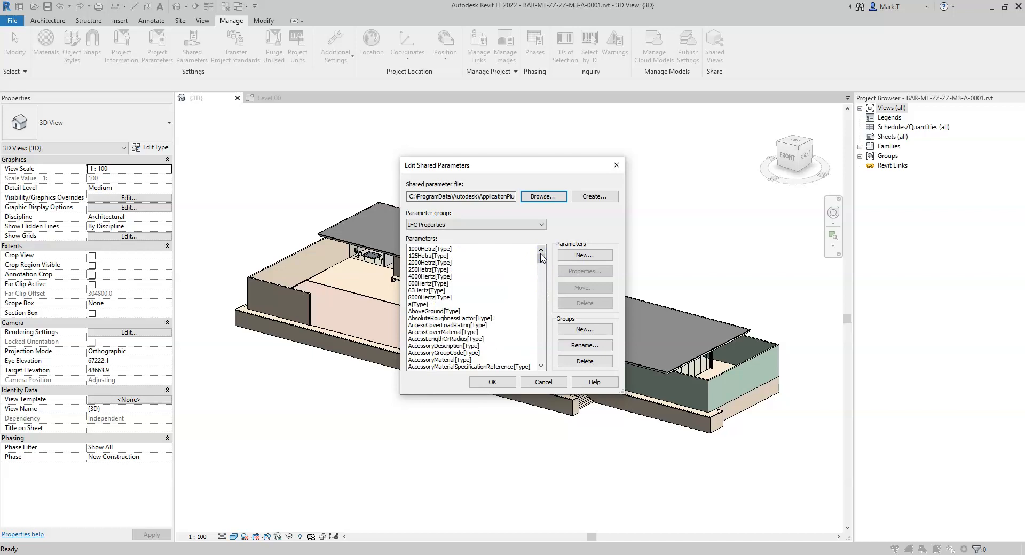